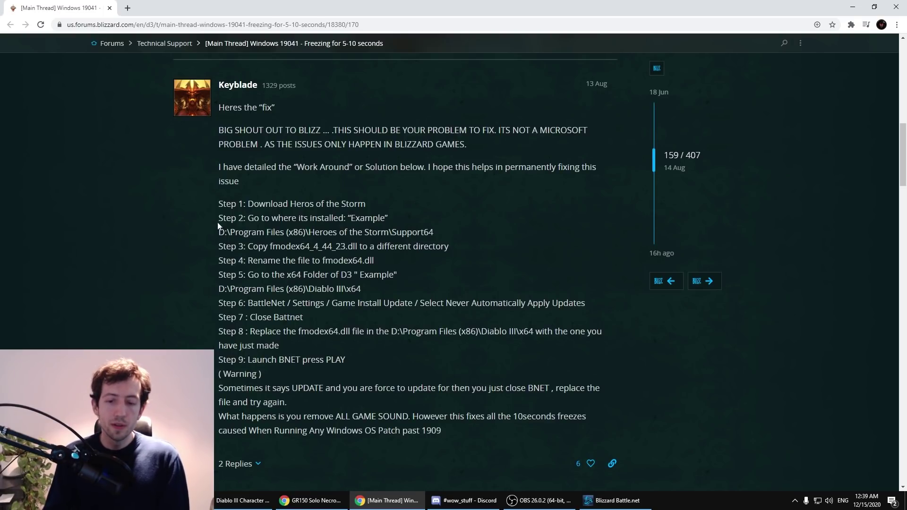
# In Battle.net Settings > Downloads, set Automatic Updates to 'Never automatically apply updates'
pyautogui.click(614, 500)
pyautogui.click(242, 254)
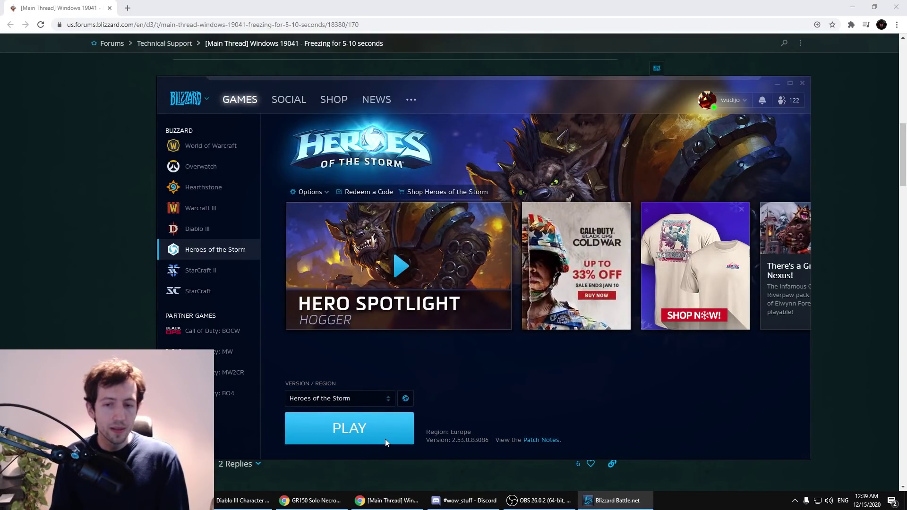
pyautogui.click(213, 100)
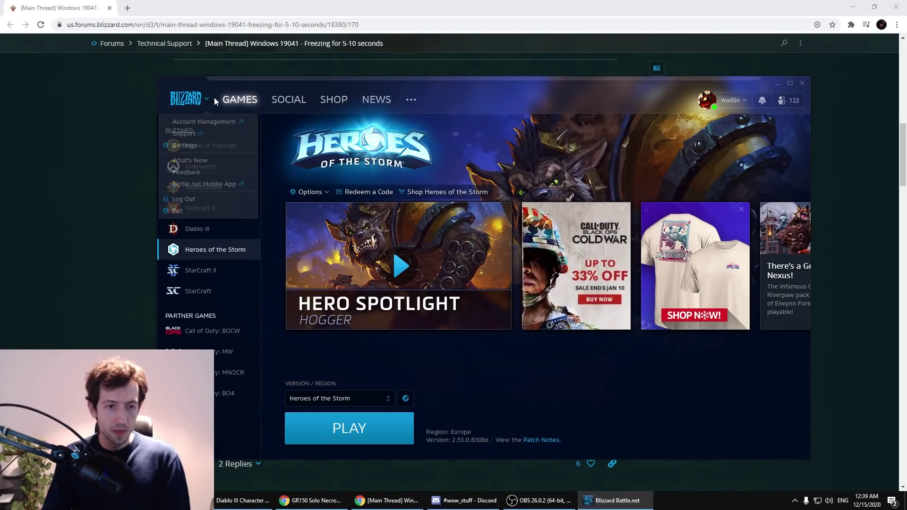
pyautogui.click(211, 148)
pyautogui.click(278, 163)
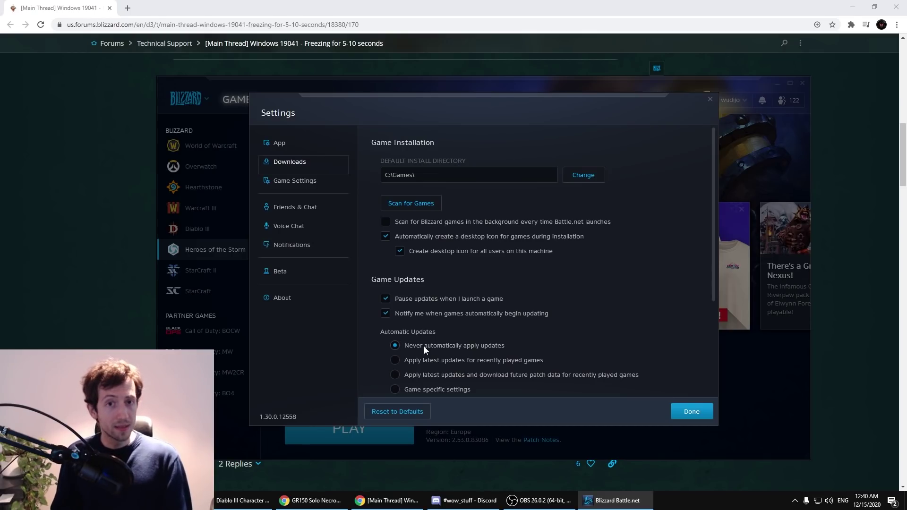
# Save the Battle.net settings and close the launcher, checking the hidden tray icons
pyautogui.click(696, 411)
pyautogui.click(802, 82)
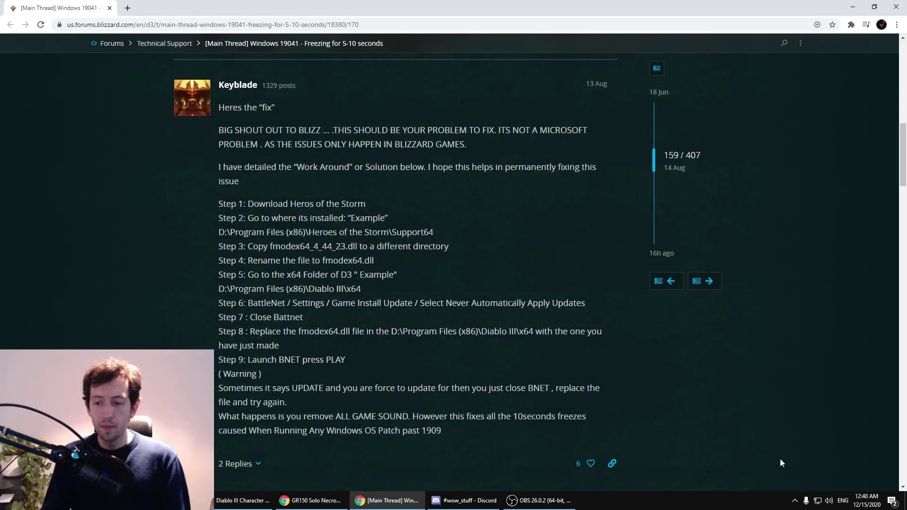
pyautogui.click(794, 501)
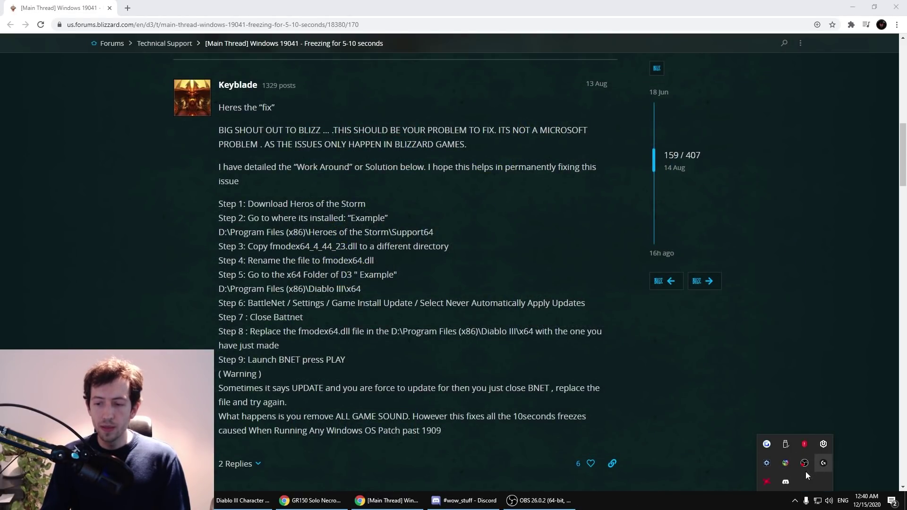
pyautogui.click(726, 362)
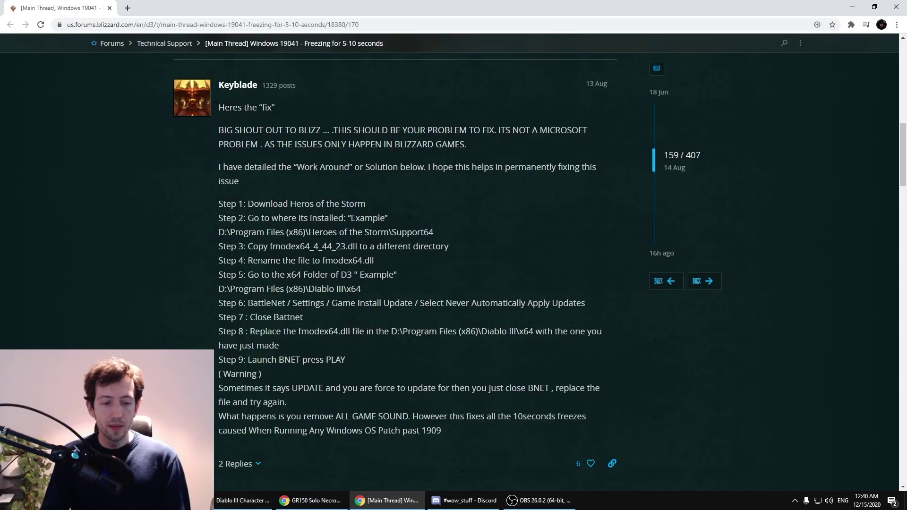
# Browse to C:\Games\Heroes of the Storm\Support64 and select fmodex64_4_44_23.dll
pyautogui.press('super+e')
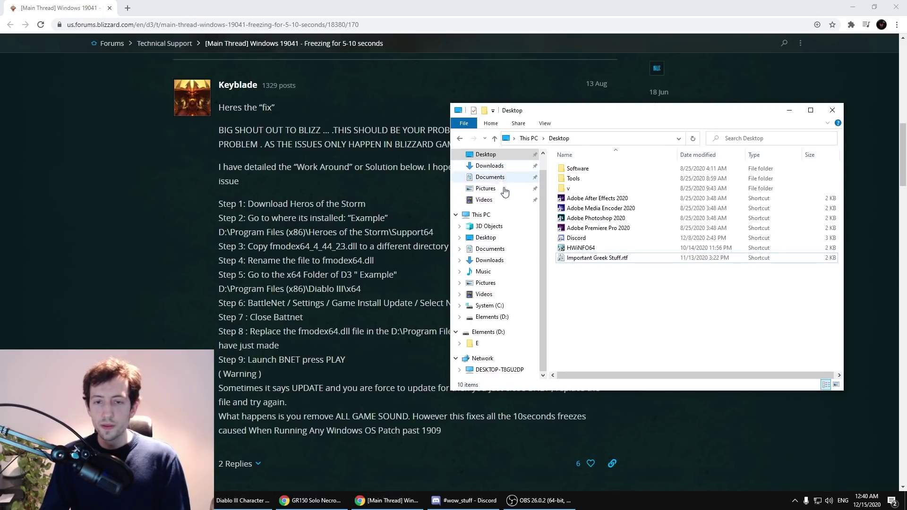
pyautogui.scroll(1, 496, 281)
pyautogui.scroll(-1, 495, 284)
pyautogui.click(491, 305)
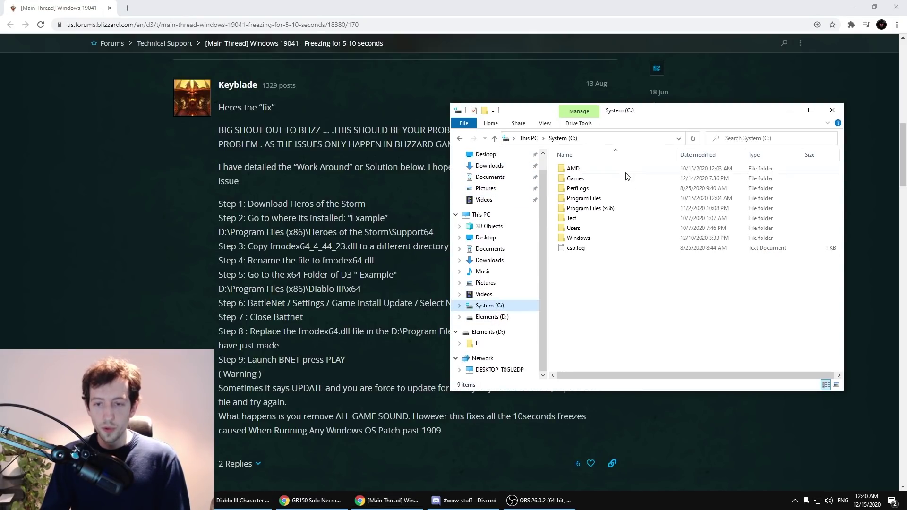
pyautogui.doubleClick(593, 178)
pyautogui.doubleClick(592, 208)
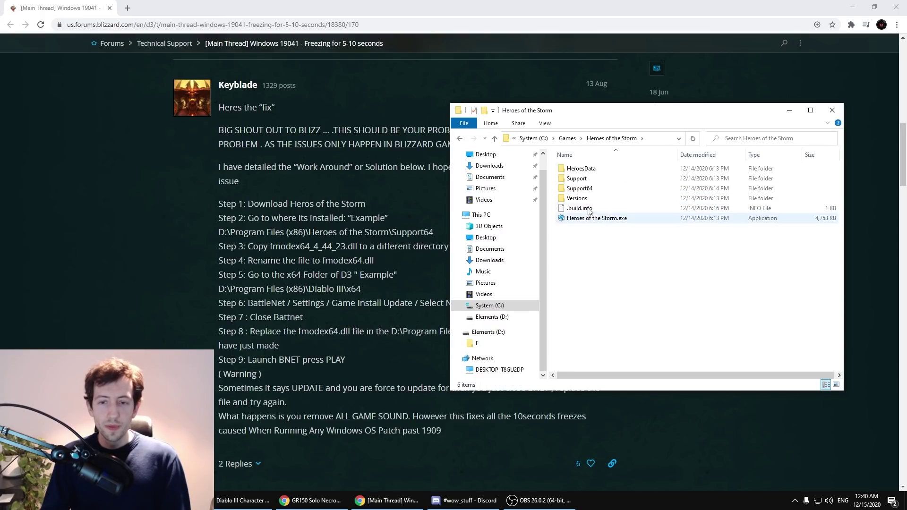
pyautogui.doubleClick(584, 189)
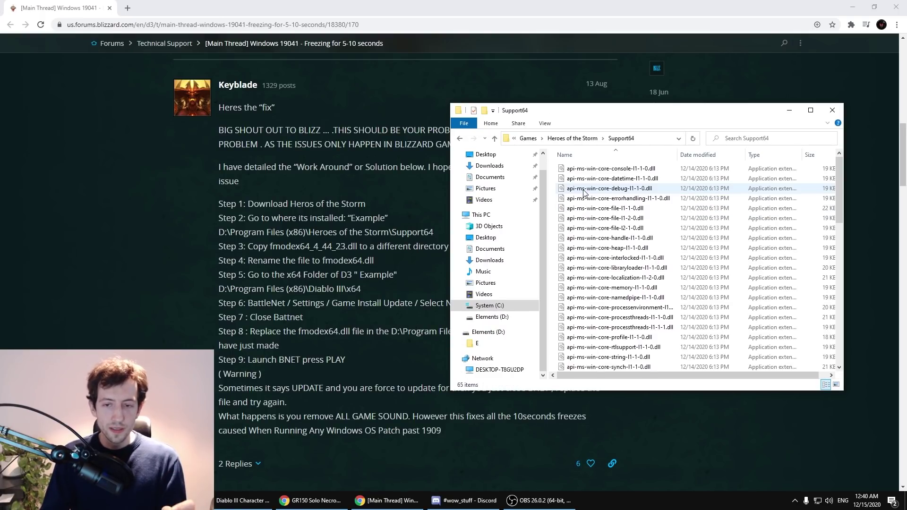
pyautogui.click(658, 204)
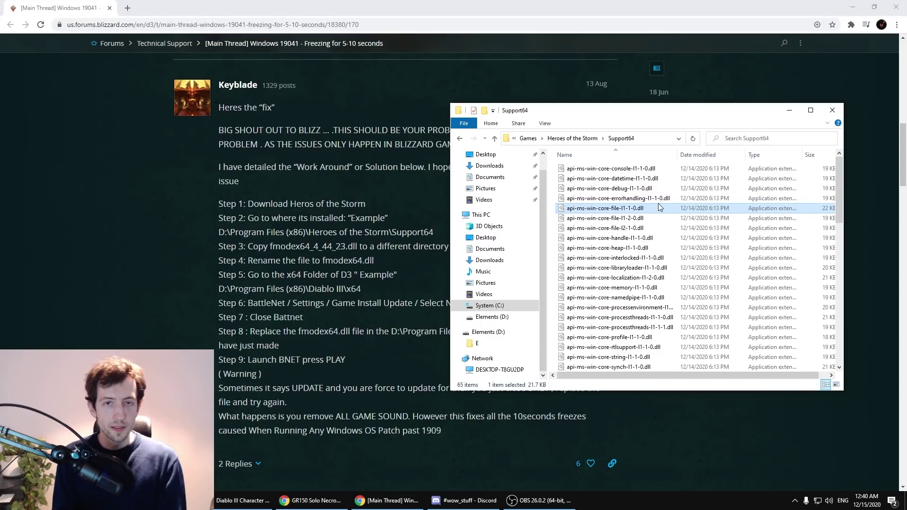
pyautogui.scroll(-15, 659, 203)
pyautogui.click(658, 206)
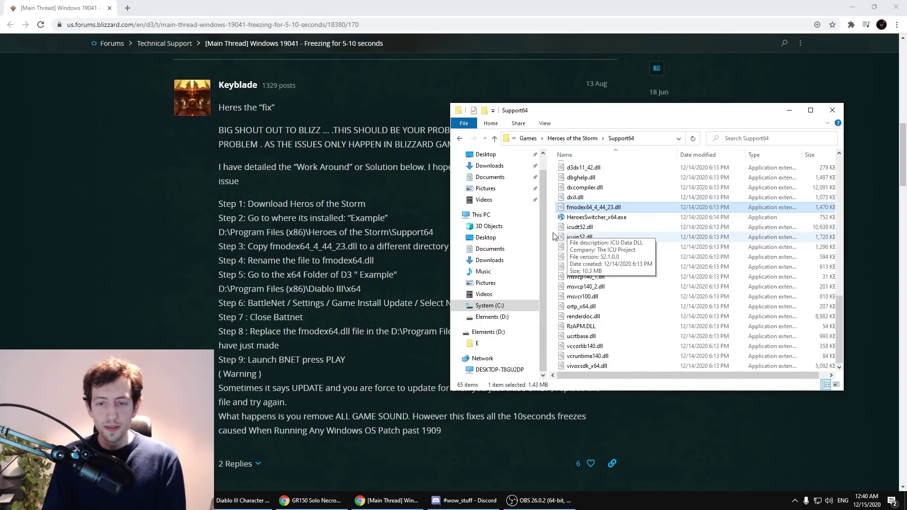
# Paste fmodex64_4_44_23.dll onto the Desktop and rename it to fmodex64.dll
pyautogui.click(484, 158)
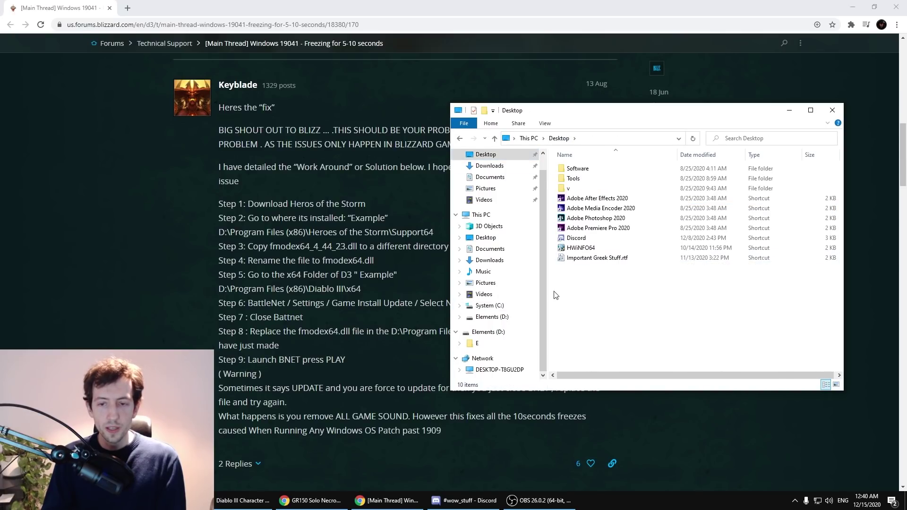
pyautogui.hotkey('ctrl', 'v')
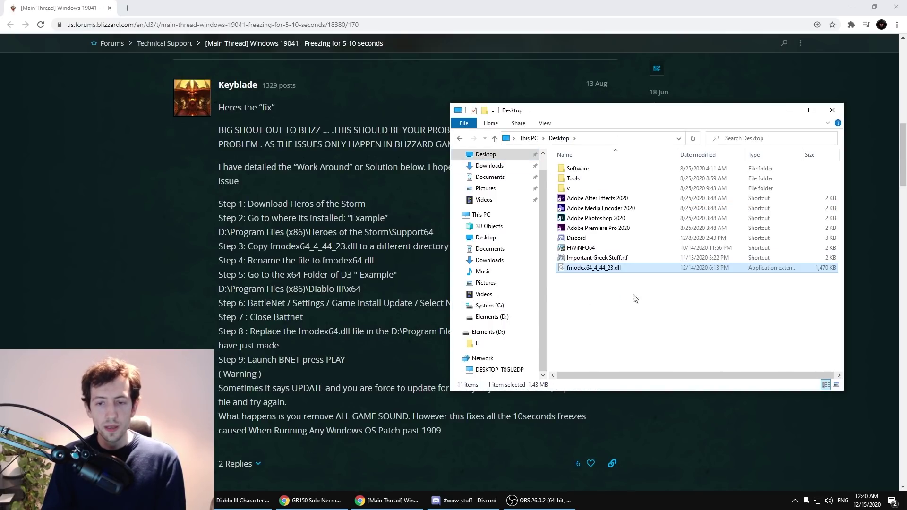
pyautogui.rightClick(590, 273)
pyautogui.click(633, 441)
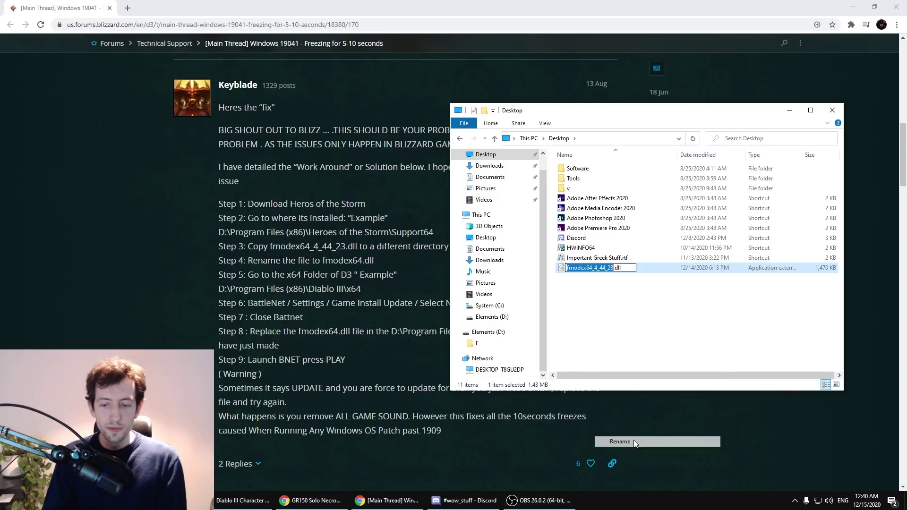
pyautogui.press('BackSpace')
pyautogui.press('Delete')
pyautogui.press('Delete')
pyautogui.press('Delete')
pyautogui.press('Delete')
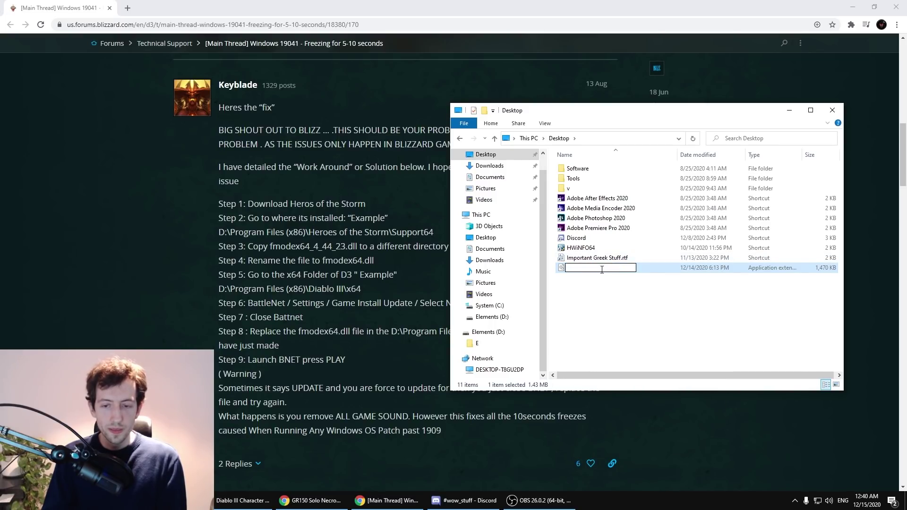
pyautogui.hotkey('ctrl', 'z')
pyautogui.moveTo(592, 268); pyautogui.dragTo(613, 268)
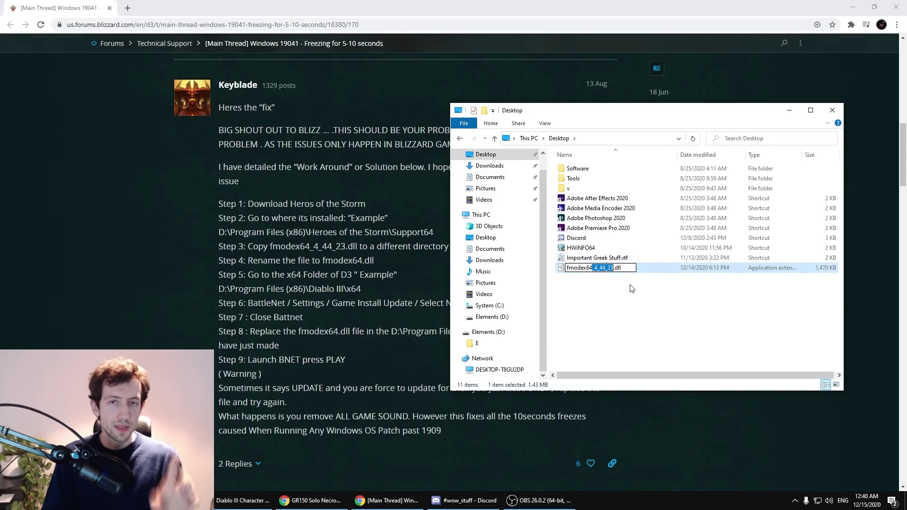
pyautogui.press('BackSpace')
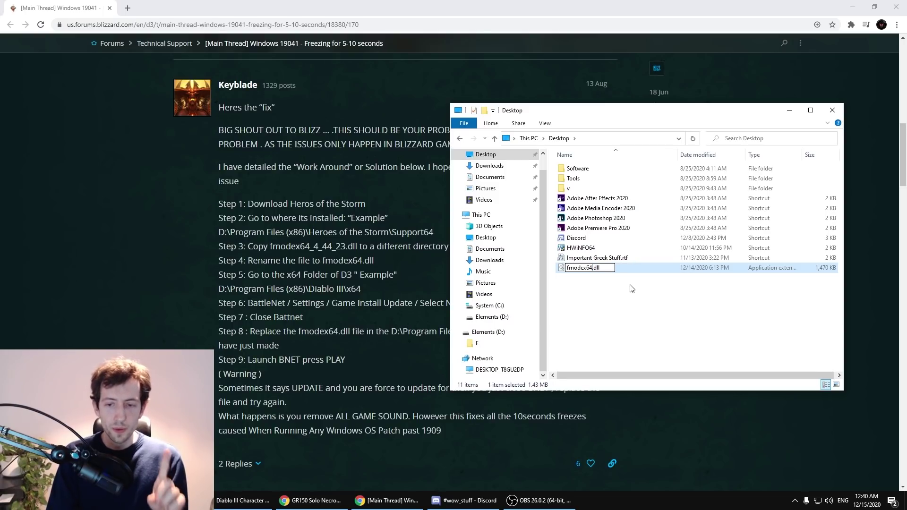
pyautogui.press('Return')
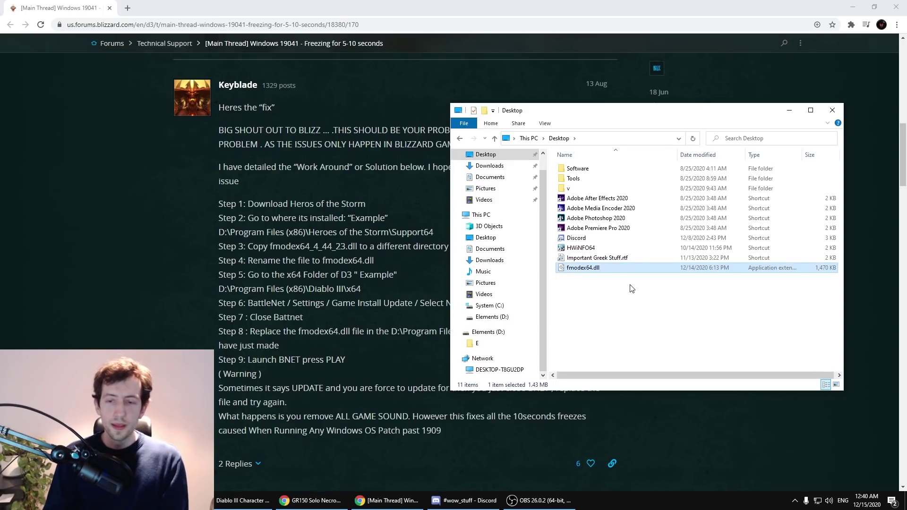
# Paste fmodex64.dll into C:\Games\Diablo III\x64, replacing the existing file
pyautogui.click(488, 306)
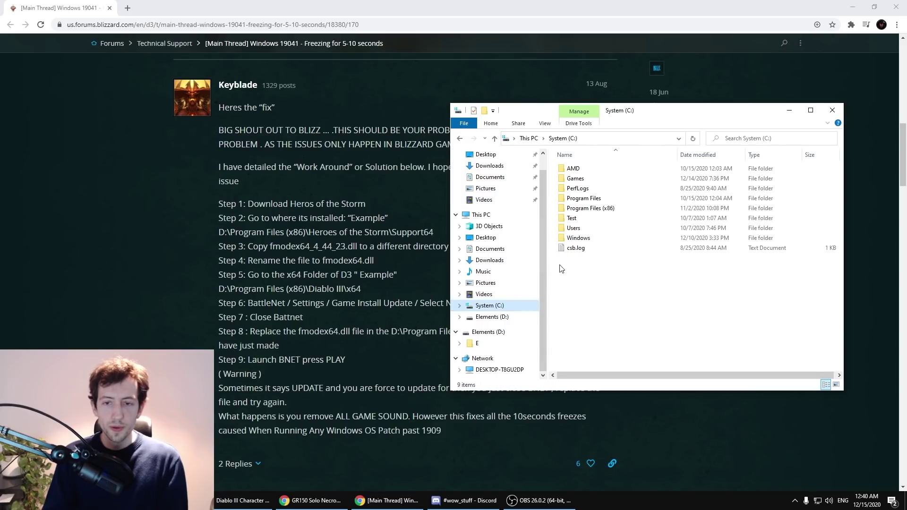
pyautogui.doubleClick(578, 179)
pyautogui.doubleClick(614, 188)
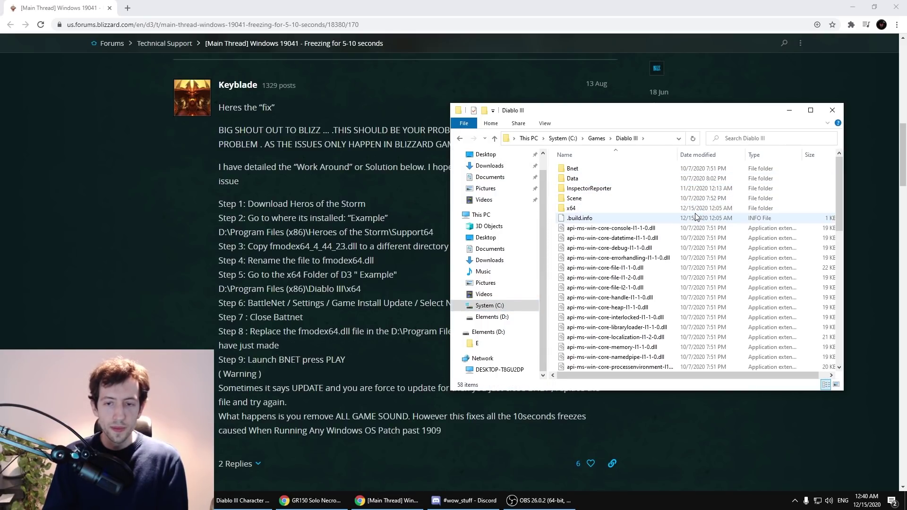
pyautogui.doubleClick(582, 212)
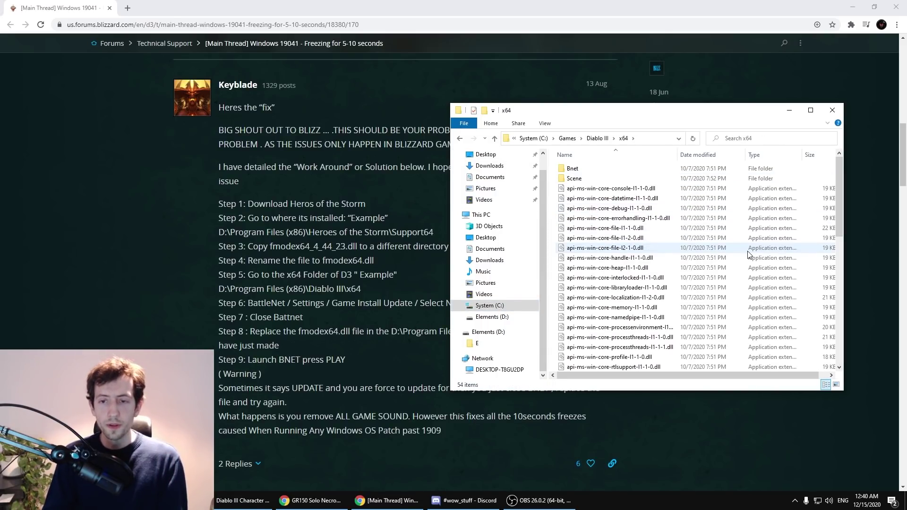
pyautogui.click(744, 250)
pyautogui.hotkey('ctrl', 'v')
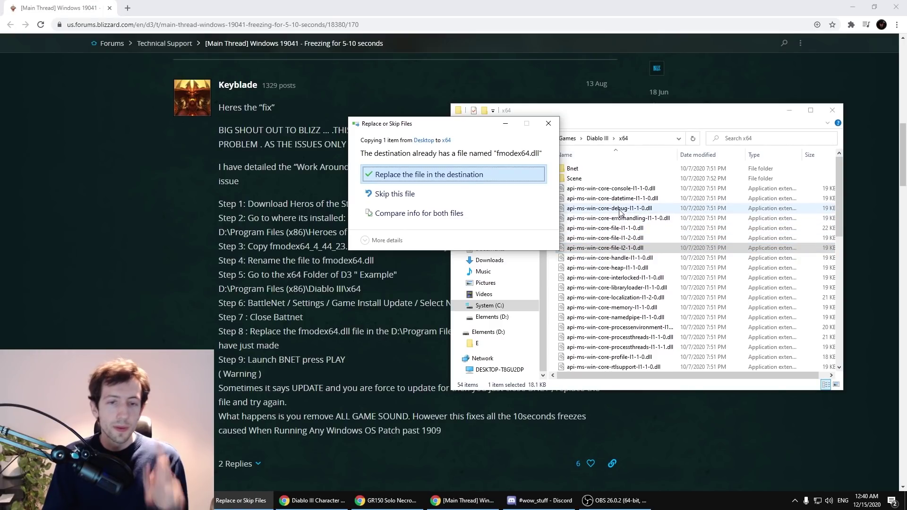
pyautogui.click(411, 176)
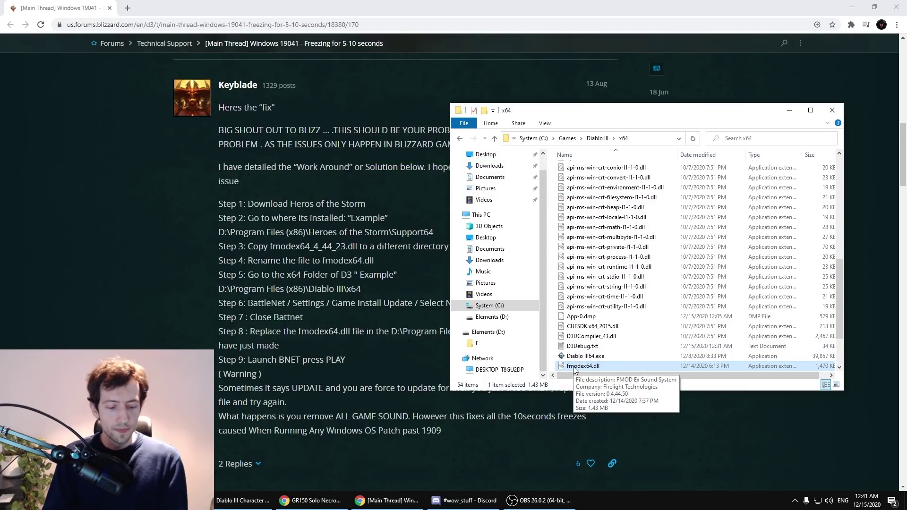
# Relaunch Battle.net by searching 'battle' from Start
pyautogui.press('super')
pyautogui.write('battle')
pyautogui.press('Return')
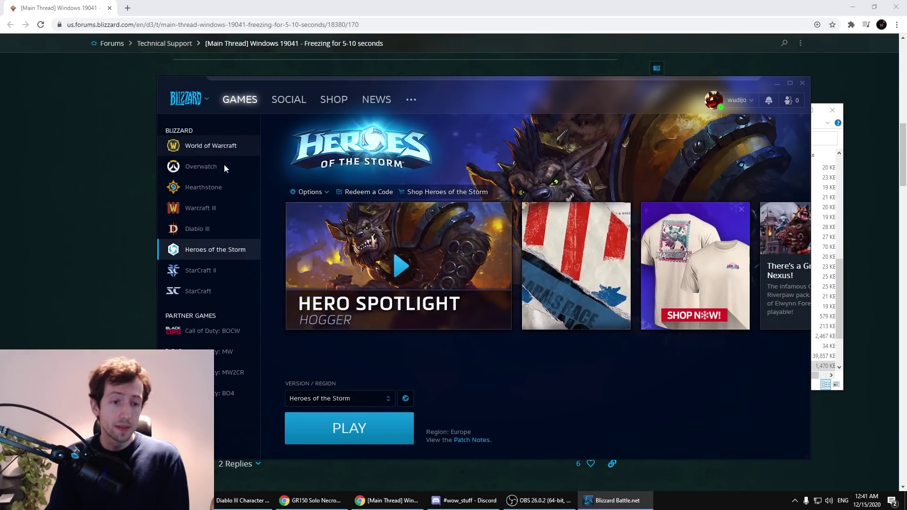
# Start Diablo III with PLAY from its Battle.net page
pyautogui.click(204, 230)
pyautogui.click(368, 430)
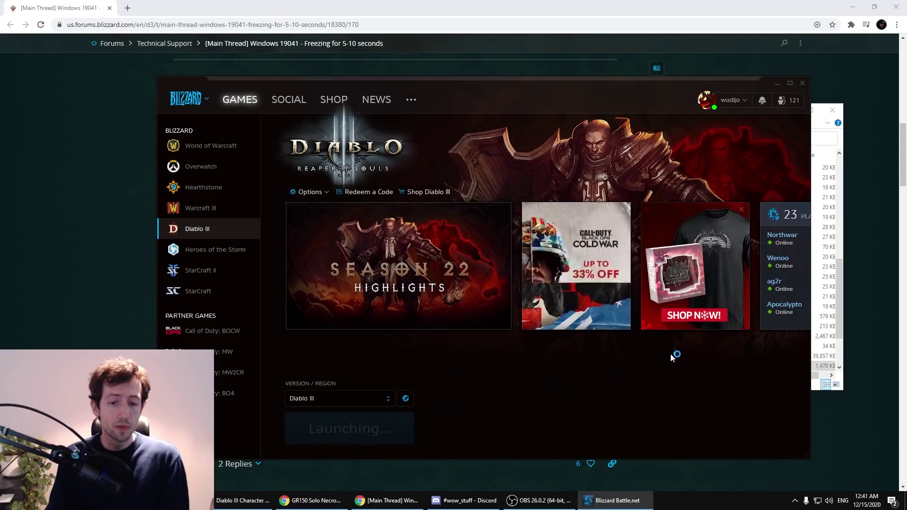